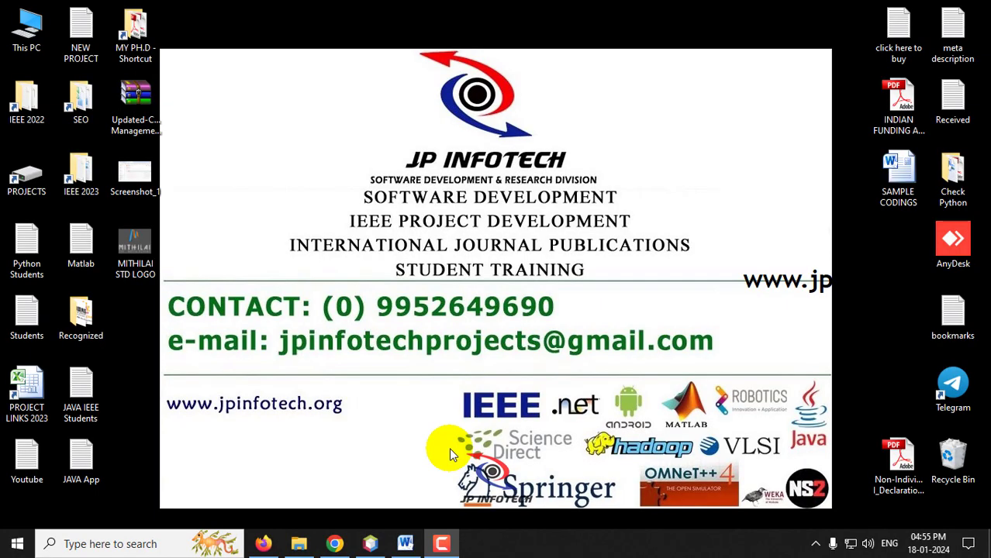
Show jpinfotech.org in Chrome, then switch to the Word document and highlight its title
{"action": "left_click", "coordinate": [334, 546]}
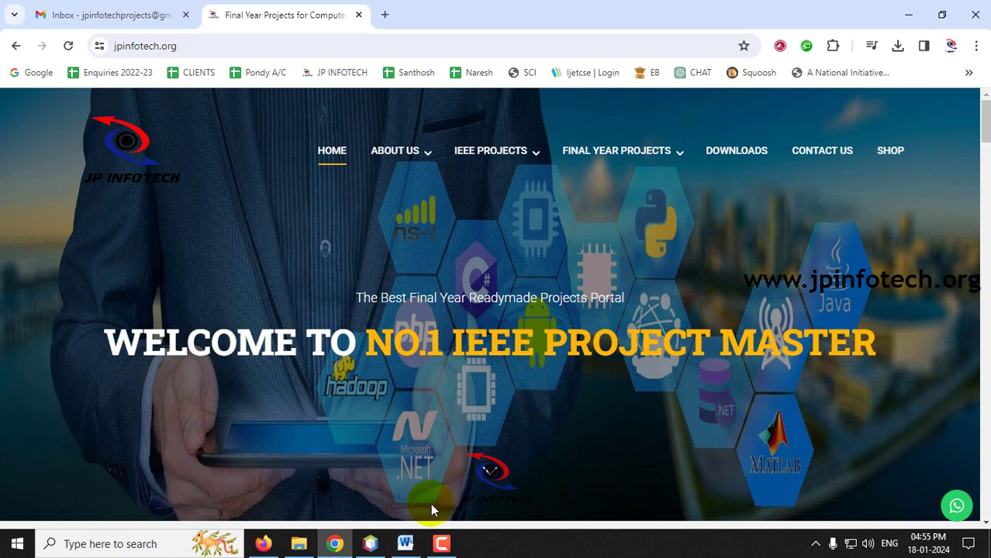
{"action": "left_click", "coordinate": [404, 544]}
{"action": "left_click_drag", "start_coordinate": [343, 211], "coordinate": [612, 208]}
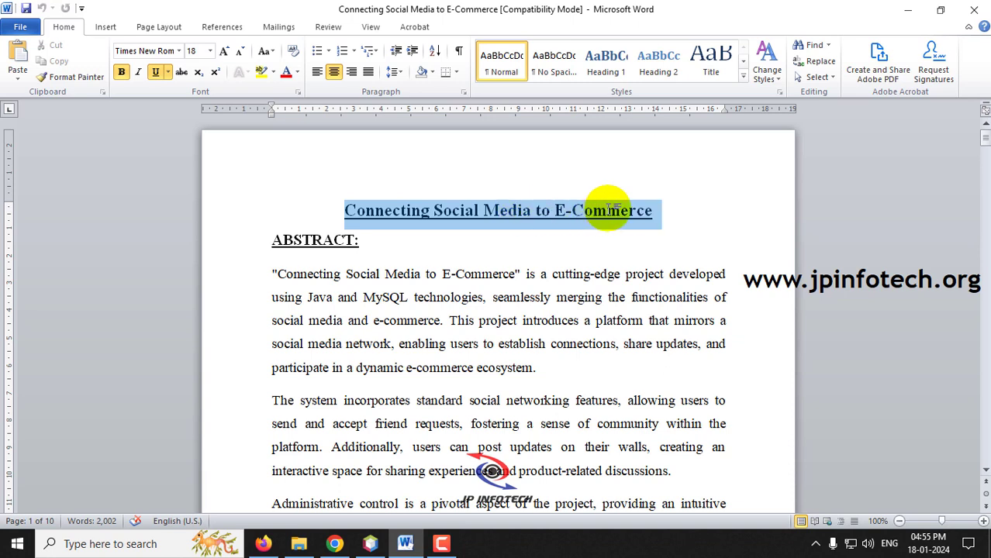
{"action": "left_click_drag", "start_coordinate": [610, 207], "coordinate": [609, 209]}
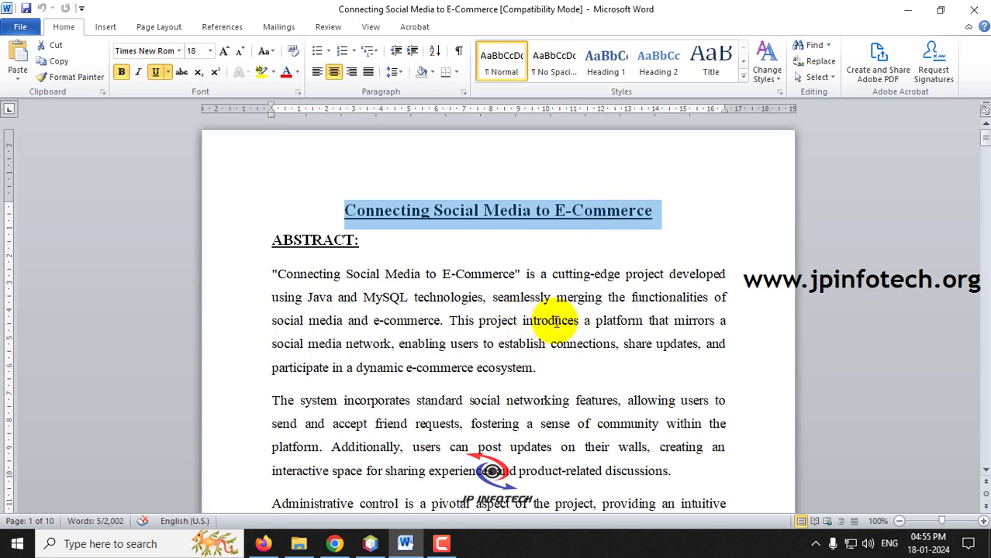
{"action": "left_click", "coordinate": [473, 368]}
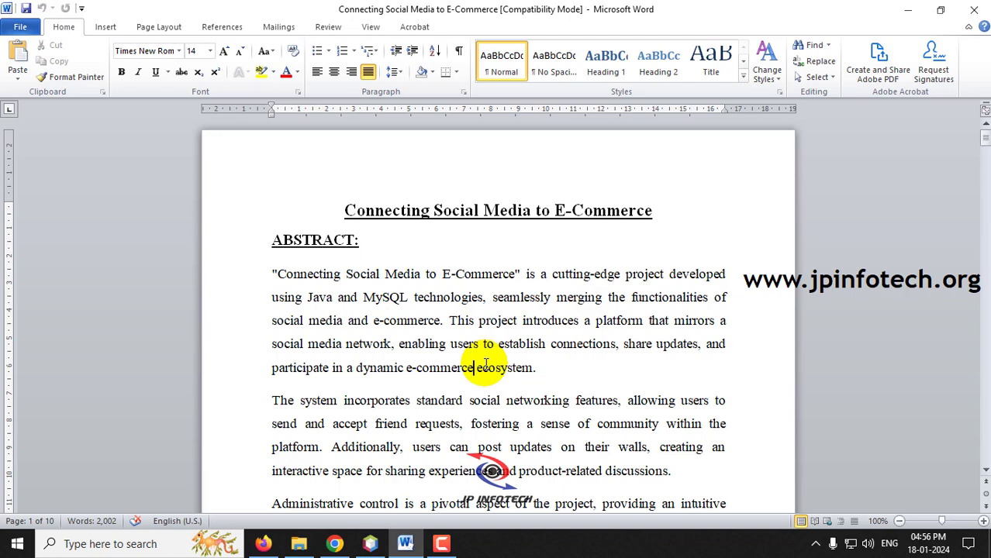
{"action": "scroll", "coordinate": [489, 363], "scroll_direction": "down", "scroll_amount": 3}
{"action": "scroll", "coordinate": [489, 363], "scroll_direction": "down", "scroll_amount": 10}
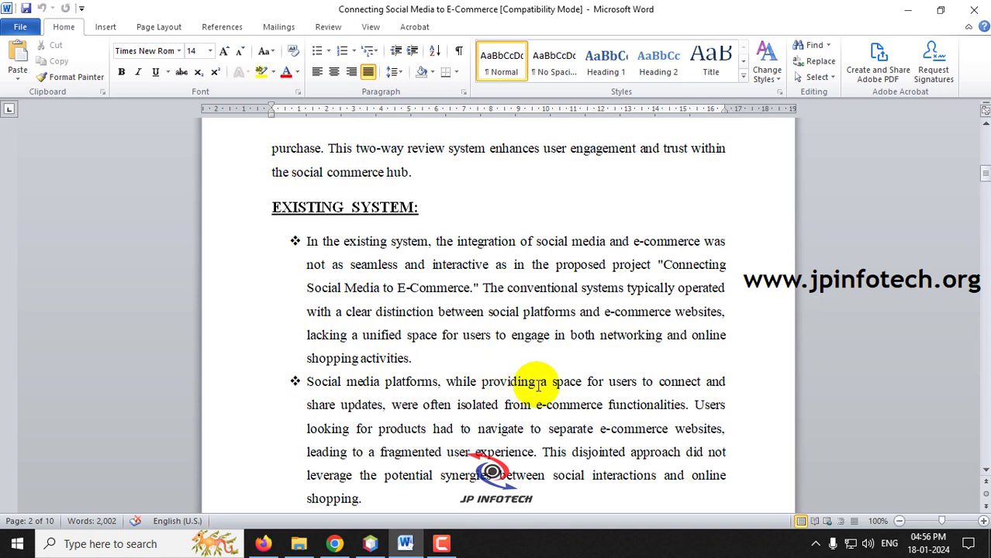
{"action": "scroll", "coordinate": [540, 383], "scroll_direction": "down", "scroll_amount": 1}
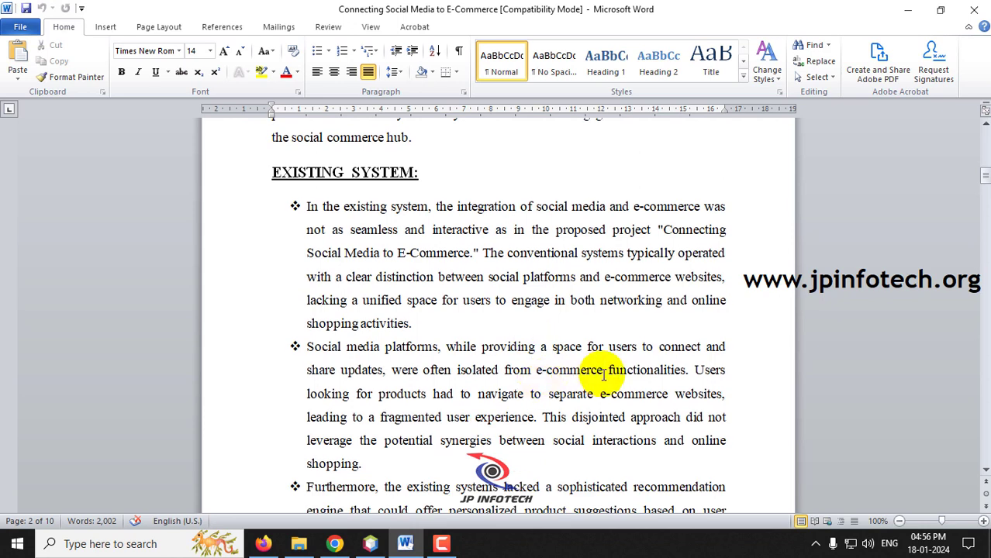
{"action": "scroll", "coordinate": [604, 375], "scroll_direction": "down", "scroll_amount": 6}
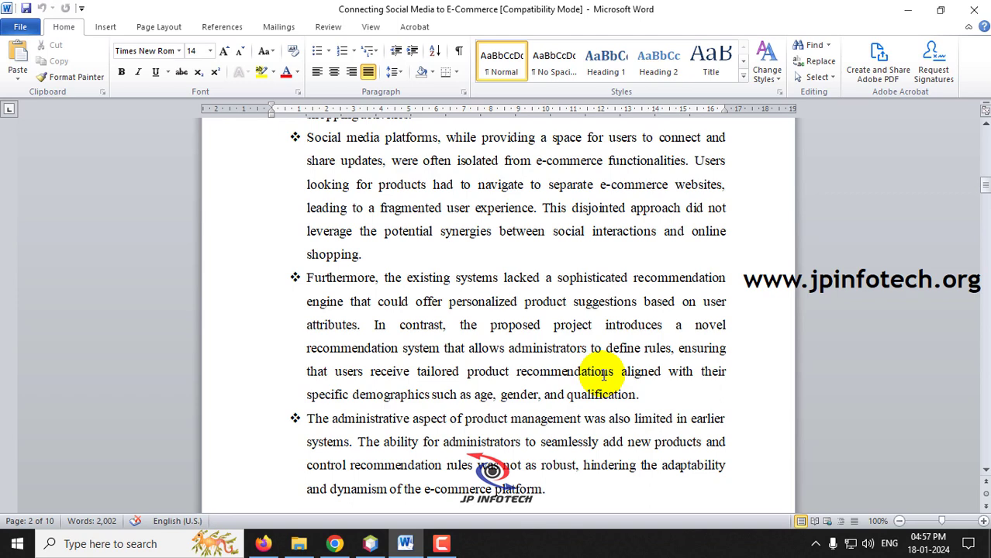
{"action": "scroll", "coordinate": [603, 374], "scroll_direction": "down", "scroll_amount": 5}
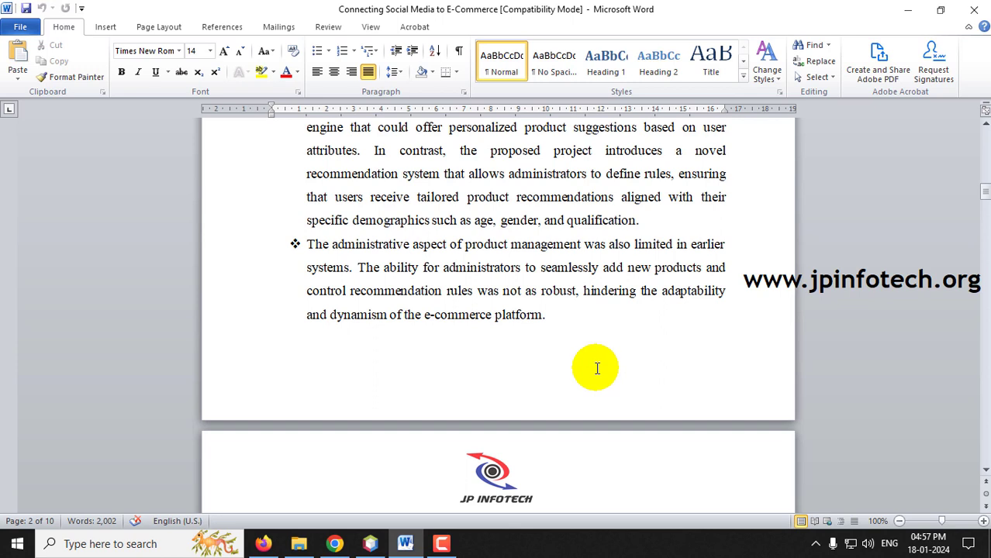
{"action": "scroll", "coordinate": [597, 368], "scroll_direction": "down", "scroll_amount": 2}
{"action": "scroll", "coordinate": [603, 360], "scroll_direction": "down", "scroll_amount": 1}
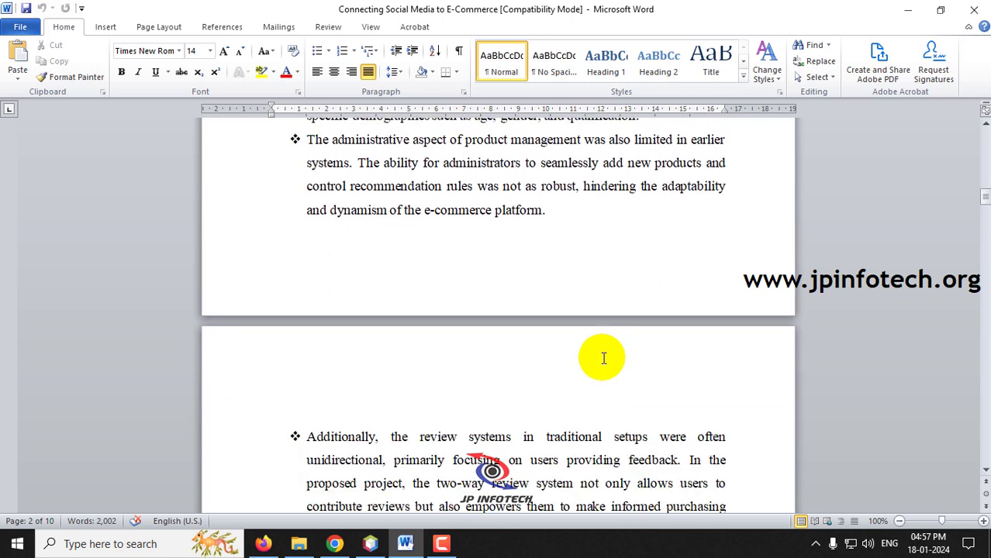
{"action": "scroll", "coordinate": [603, 358], "scroll_direction": "down", "scroll_amount": 13}
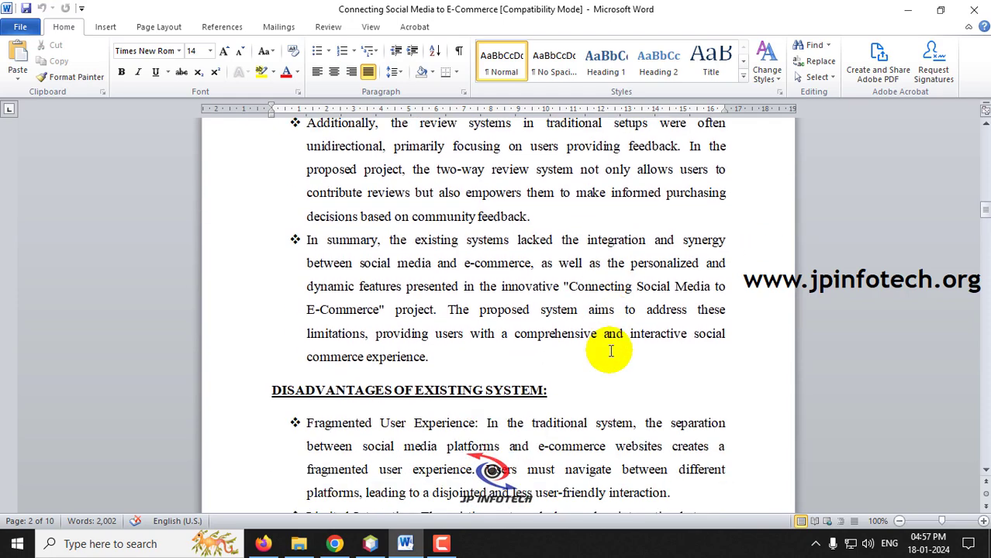
{"action": "left_click_drag", "start_coordinate": [984, 217], "coordinate": [978, 124]}
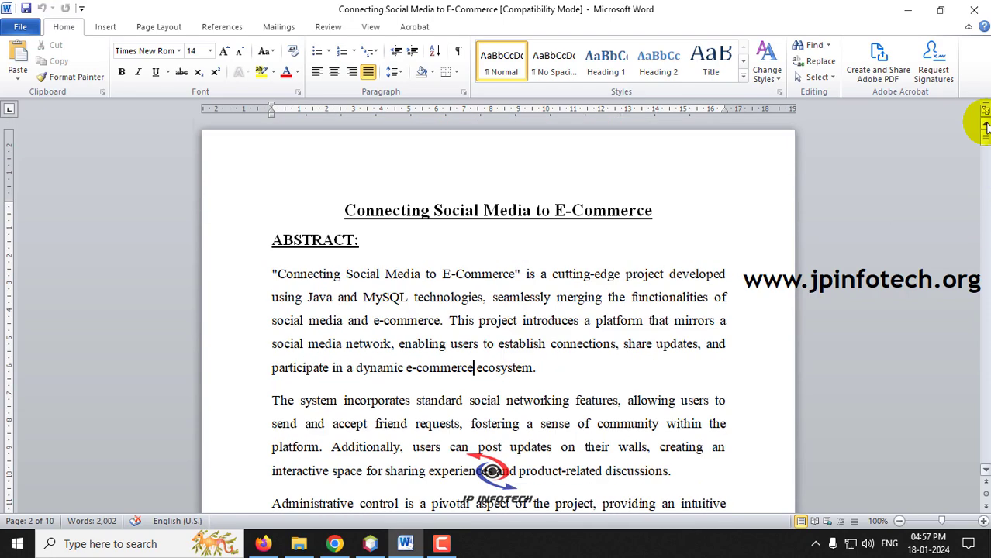
{"action": "left_click_drag", "start_coordinate": [273, 240], "coordinate": [361, 240]}
{"action": "scroll", "coordinate": [450, 265], "scroll_direction": "down", "scroll_amount": 3}
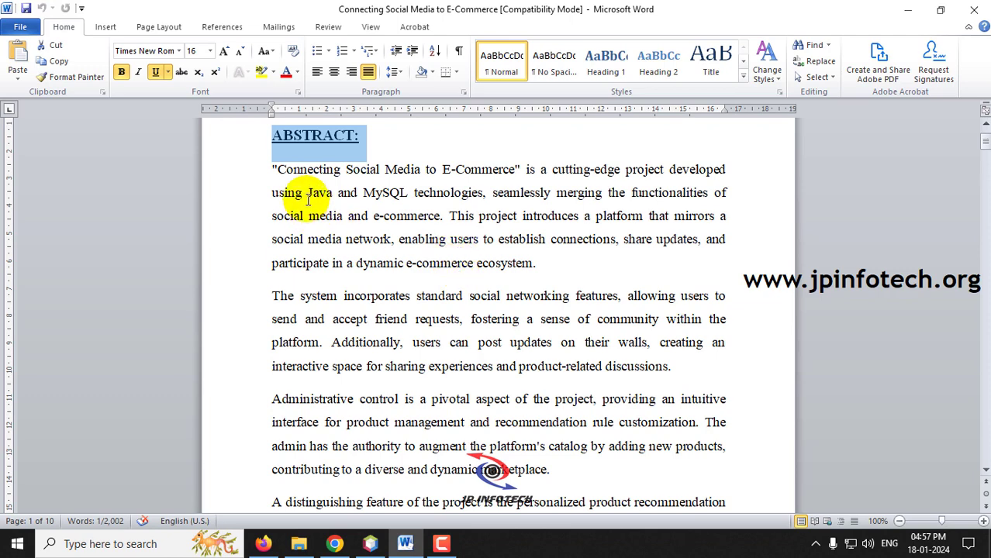
{"action": "left_click", "coordinate": [301, 171]}
{"action": "left_click_drag", "start_coordinate": [301, 170], "coordinate": [486, 166]}
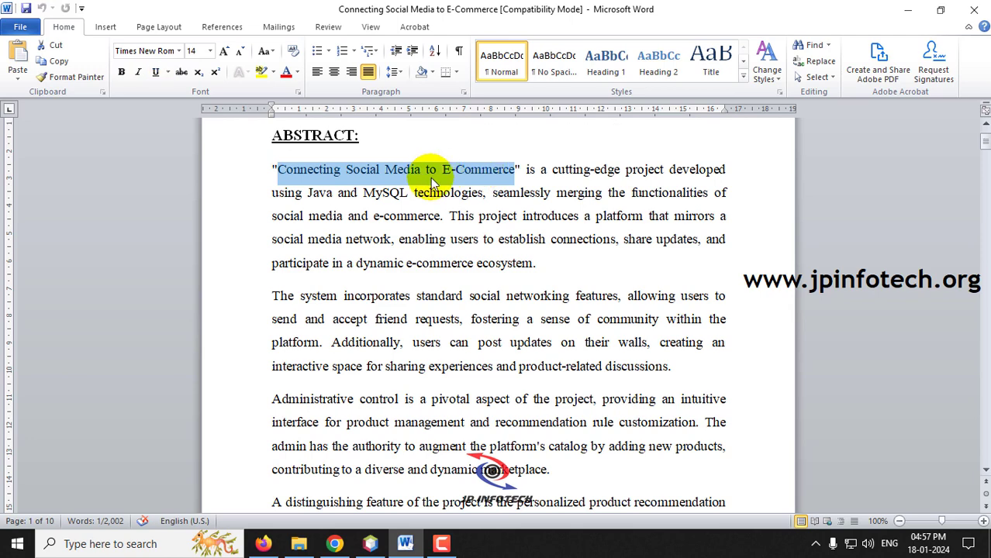
{"action": "left_click_drag", "start_coordinate": [307, 194], "coordinate": [434, 194]}
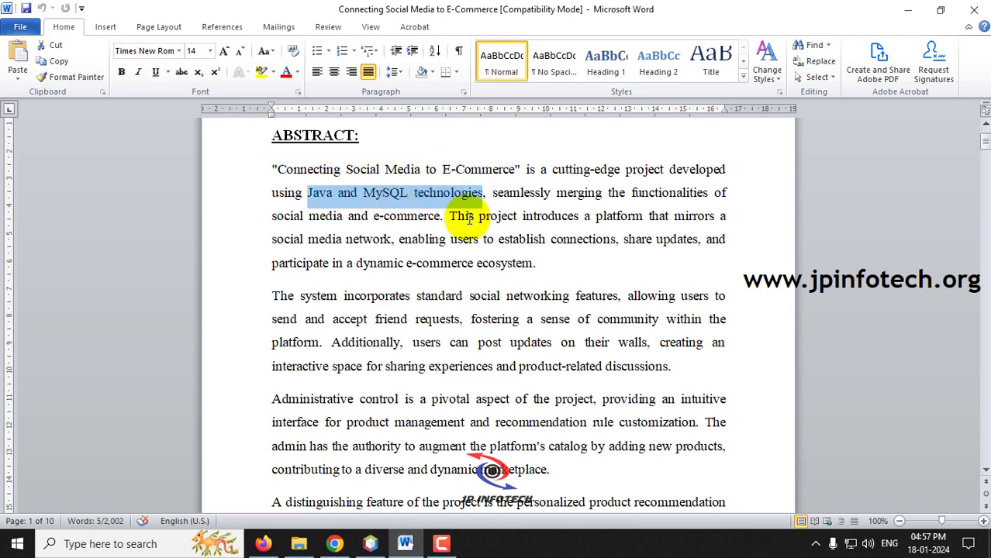
{"action": "left_click", "coordinate": [493, 237]}
{"action": "scroll", "coordinate": [507, 291], "scroll_direction": "down", "scroll_amount": 1}
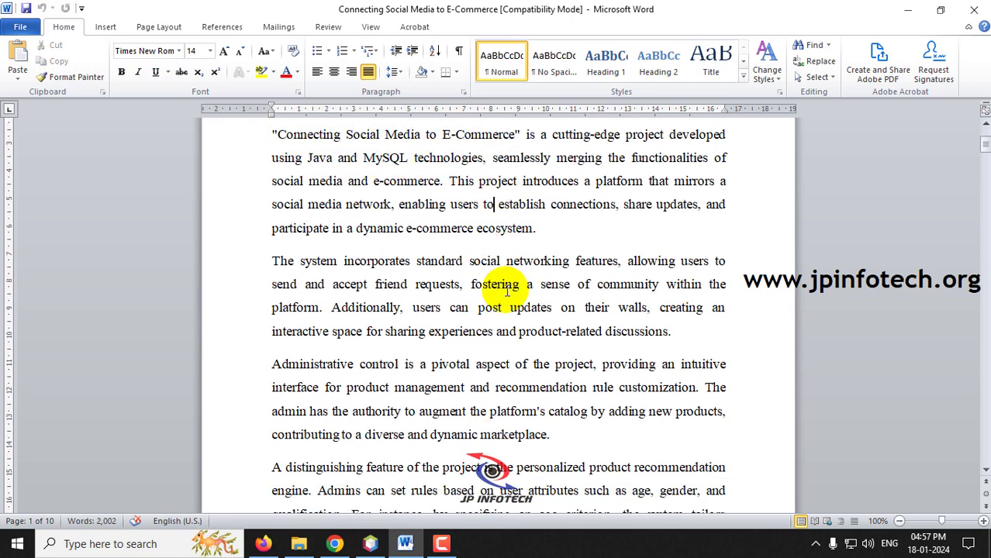
{"action": "left_click_drag", "start_coordinate": [272, 262], "coordinate": [548, 267]}
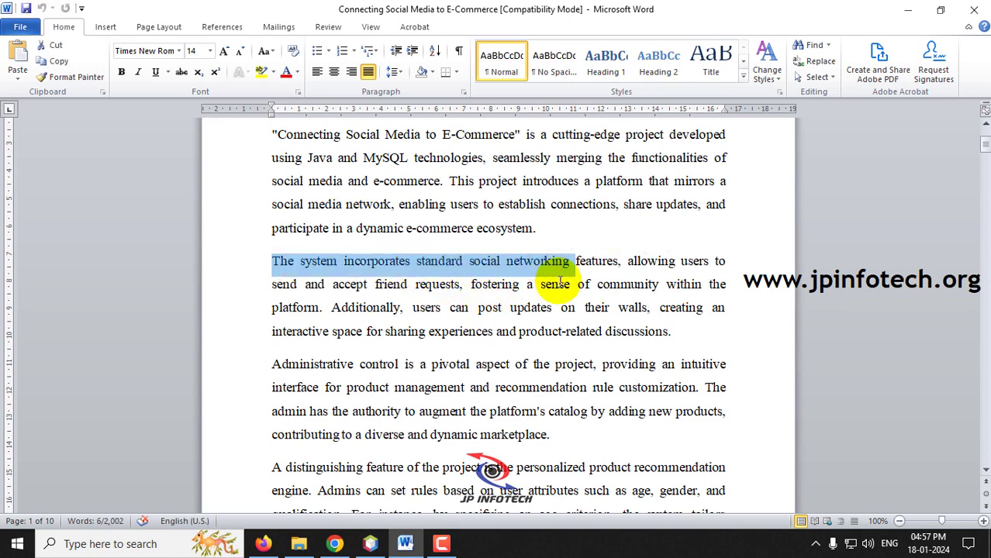
{"action": "left_click", "coordinate": [552, 298]}
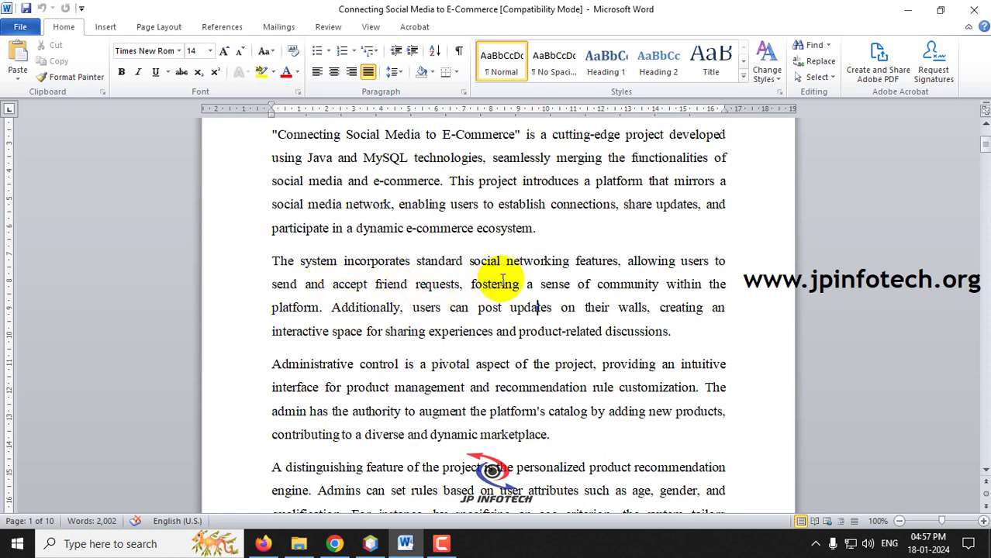
{"action": "scroll", "coordinate": [500, 288], "scroll_direction": "down", "scroll_amount": 1}
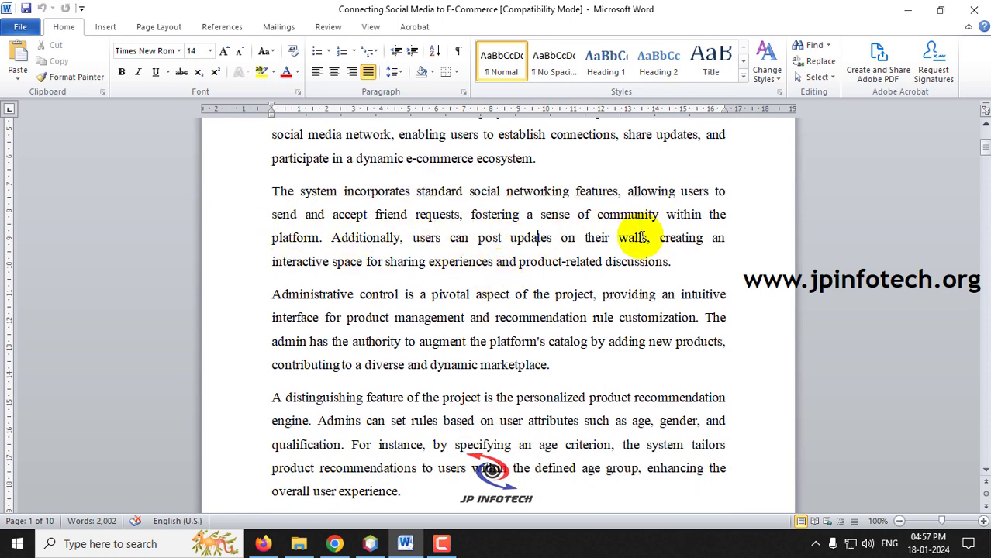
{"action": "scroll", "coordinate": [537, 236], "scroll_direction": "down", "scroll_amount": 1}
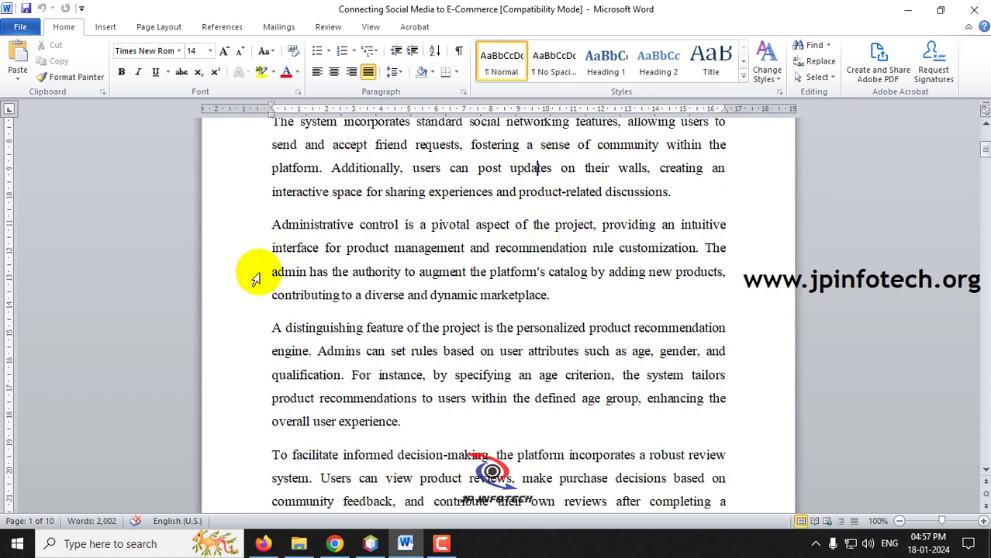
Highlight abstract passages, including the phrase 'age criterion' and the review-system paragraph
{"action": "left_click_drag", "start_coordinate": [257, 224], "coordinate": [527, 299]}
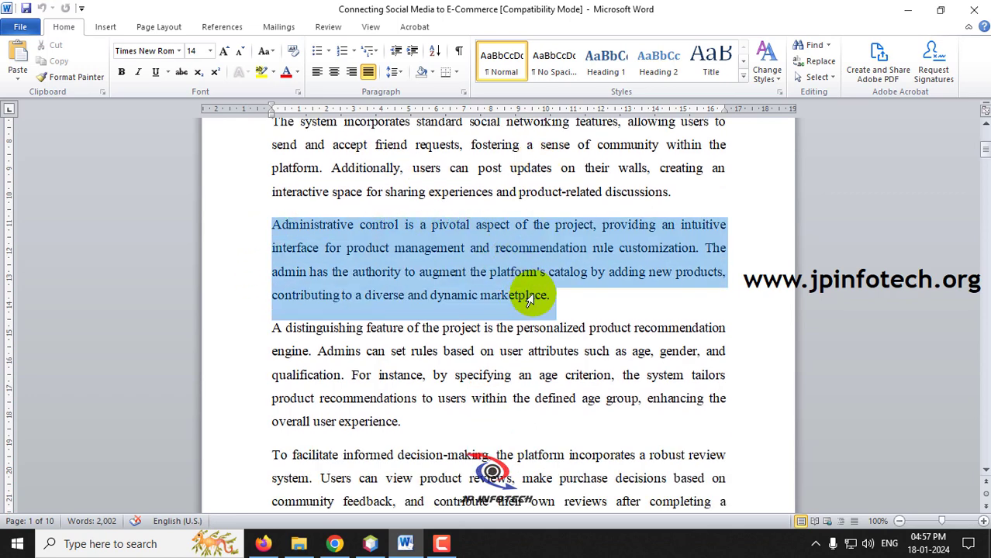
{"action": "scroll", "coordinate": [583, 310], "scroll_direction": "down", "scroll_amount": 1}
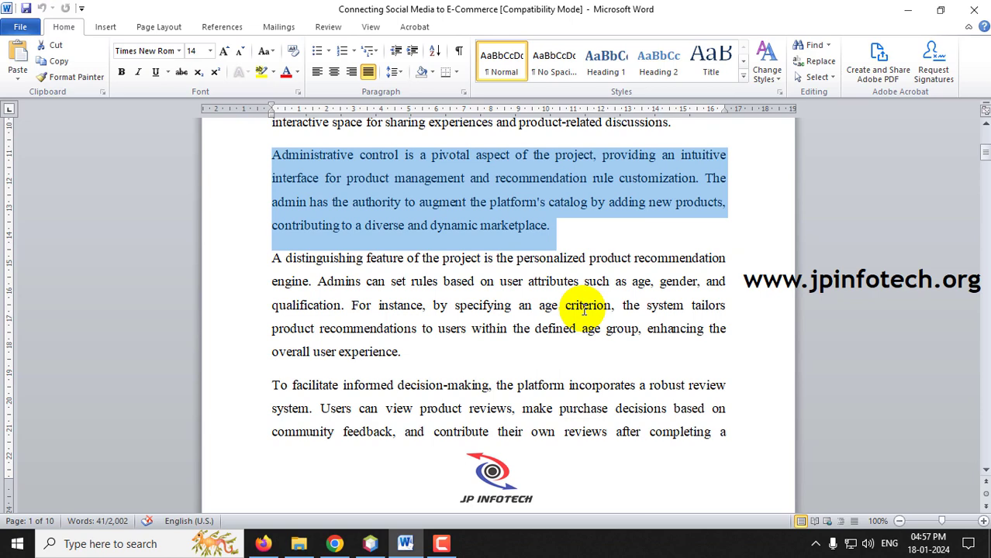
{"action": "scroll", "coordinate": [583, 310], "scroll_direction": "down", "scroll_amount": 1}
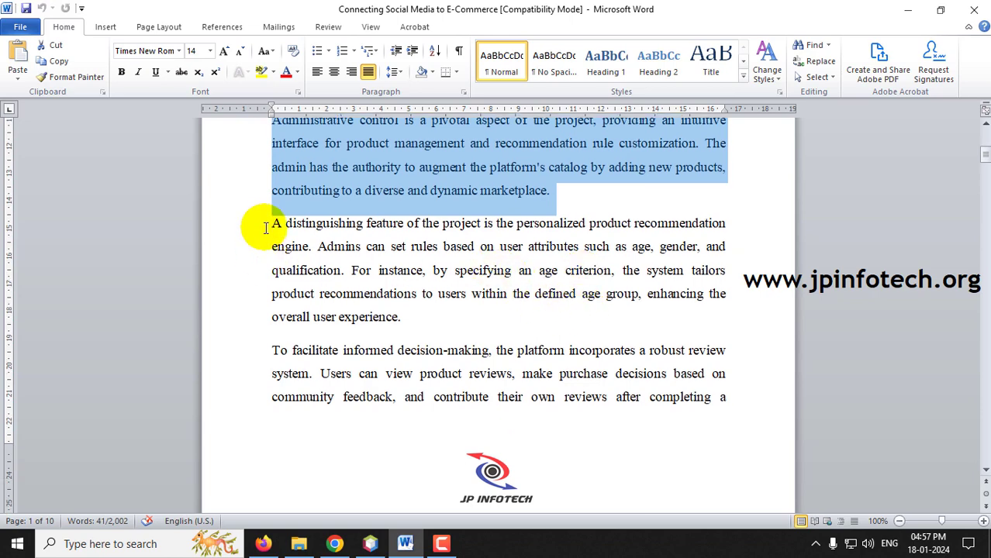
{"action": "left_click_drag", "start_coordinate": [261, 223], "coordinate": [433, 335]}
{"action": "left_click_drag", "start_coordinate": [539, 270], "coordinate": [635, 270]}
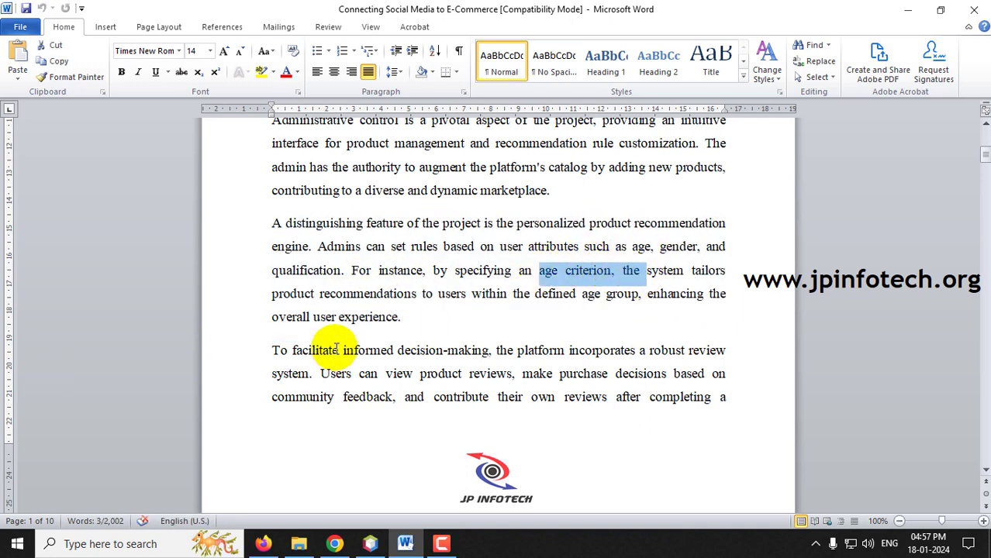
{"action": "scroll", "coordinate": [316, 246], "scroll_direction": "down", "scroll_amount": 2}
{"action": "left_click", "coordinate": [261, 248]}
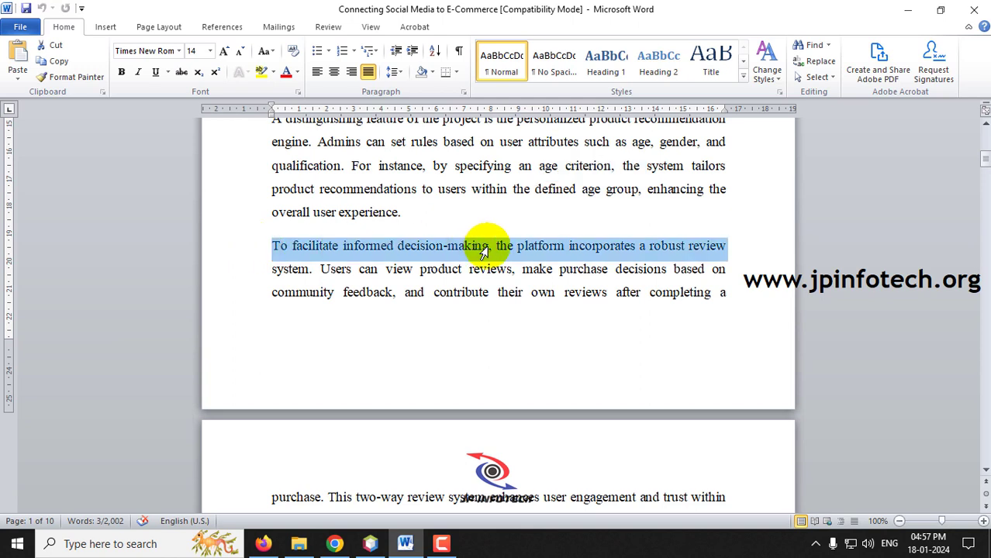
Scroll past the end of the abstract and highlight the EXISTING SYSTEM: heading
{"action": "scroll", "coordinate": [484, 252], "scroll_direction": "down", "scroll_amount": 2}
{"action": "left_click_drag", "start_coordinate": [484, 252], "coordinate": [493, 425]}
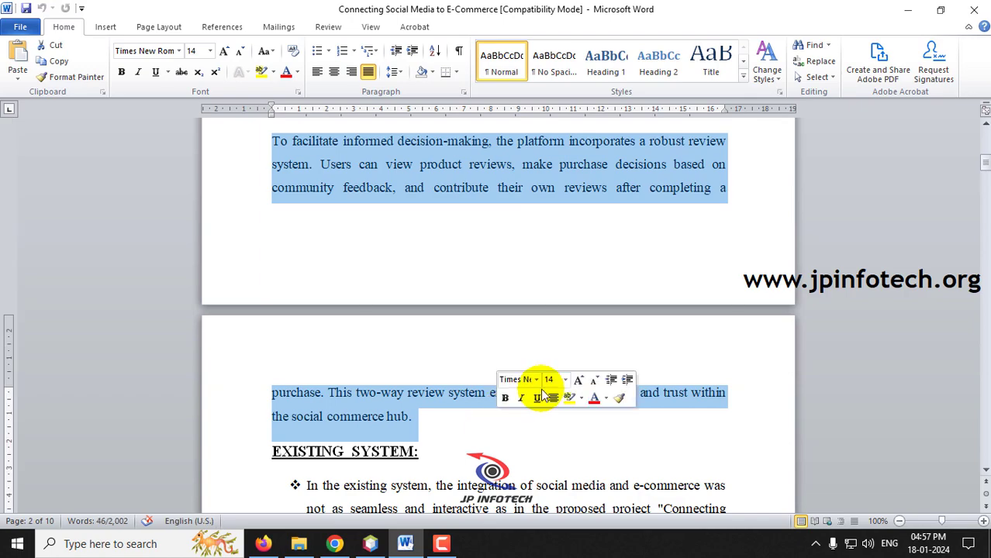
{"action": "scroll", "coordinate": [342, 310], "scroll_direction": "down", "scroll_amount": 2}
{"action": "scroll", "coordinate": [342, 313], "scroll_direction": "up", "scroll_amount": 14}
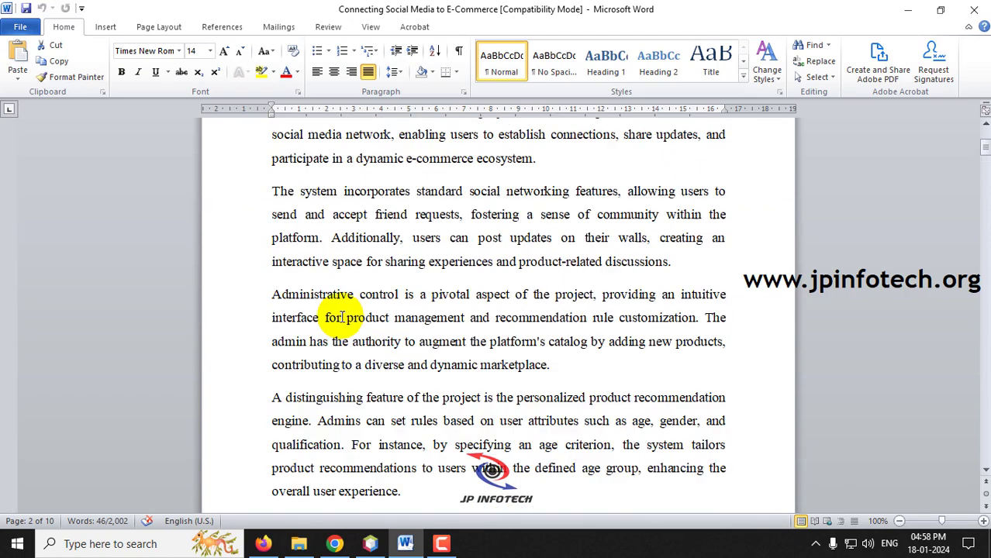
{"action": "scroll", "coordinate": [294, 194], "scroll_direction": "down", "scroll_amount": 10}
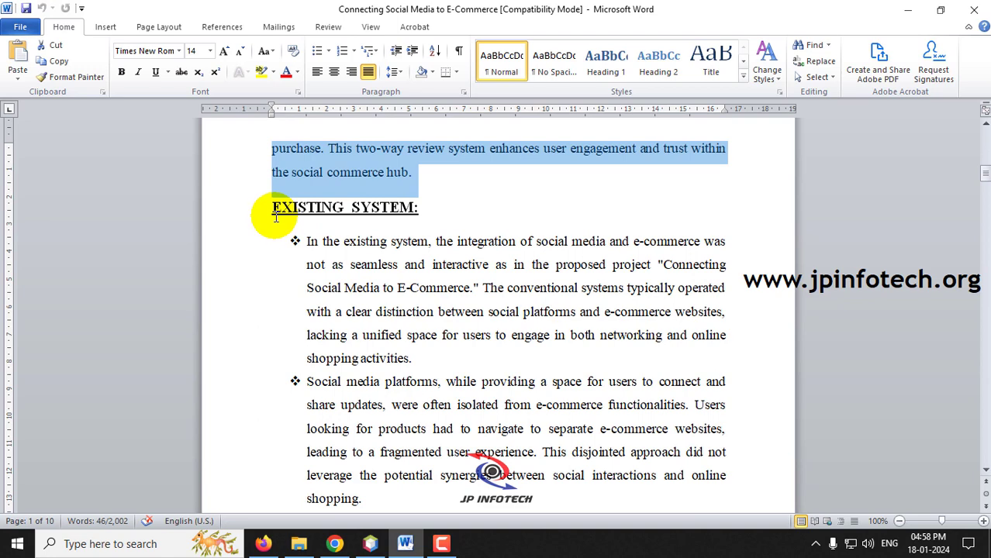
{"action": "left_click_drag", "start_coordinate": [273, 210], "coordinate": [439, 216]}
Read through the Existing System and Disadvantages bullets, then highlight the PROPOSED SYSTEM: heading on page 3
{"action": "scroll", "coordinate": [601, 335], "scroll_direction": "down", "scroll_amount": 1}
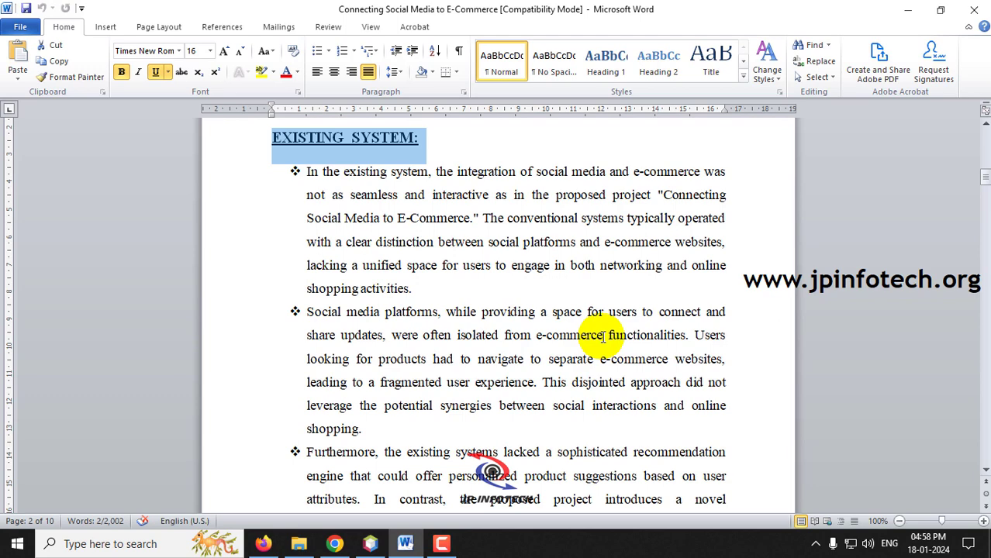
{"action": "scroll", "coordinate": [602, 334], "scroll_direction": "down", "scroll_amount": 1}
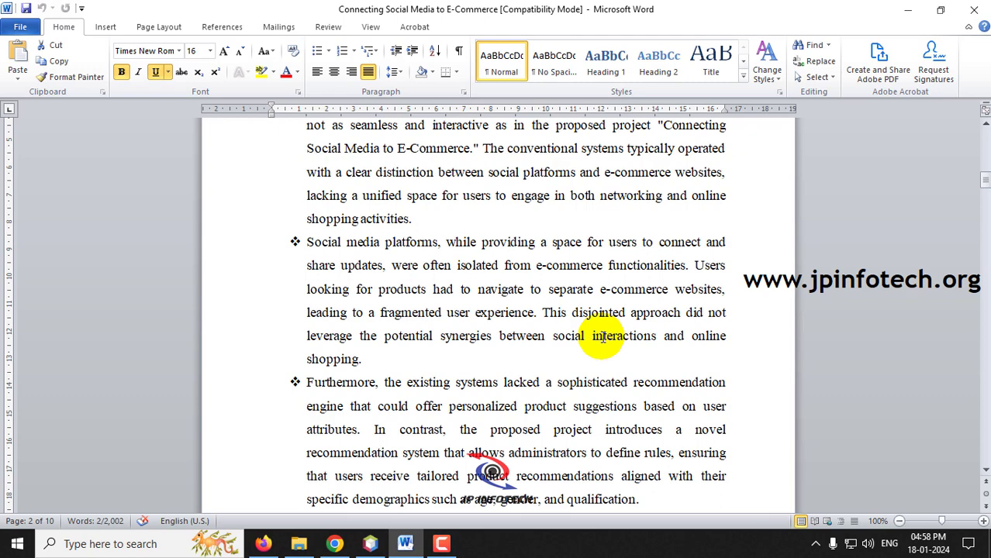
{"action": "scroll", "coordinate": [601, 338], "scroll_direction": "down", "scroll_amount": 3}
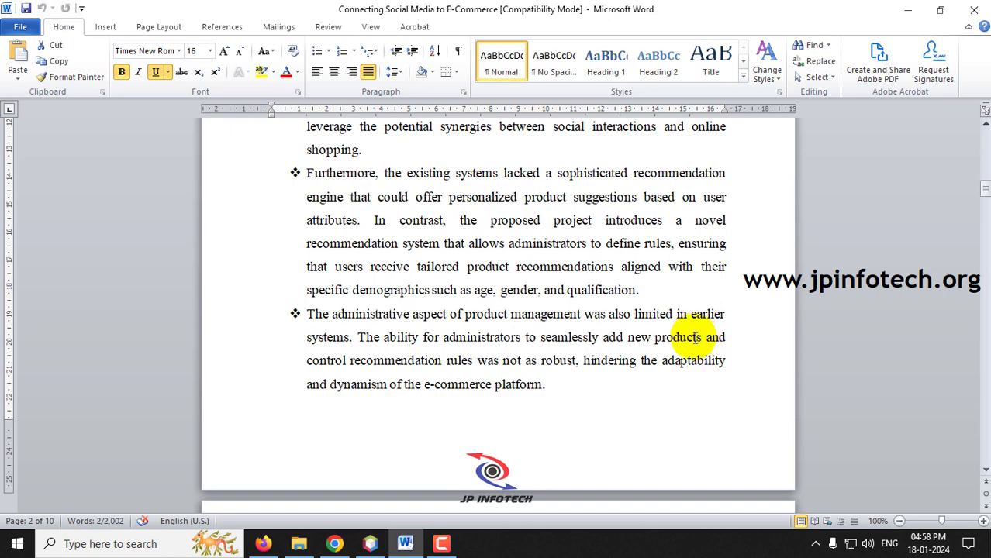
{"action": "scroll", "coordinate": [696, 338], "scroll_direction": "down", "scroll_amount": 10}
{"action": "scroll", "coordinate": [695, 338], "scroll_direction": "down", "scroll_amount": 2}
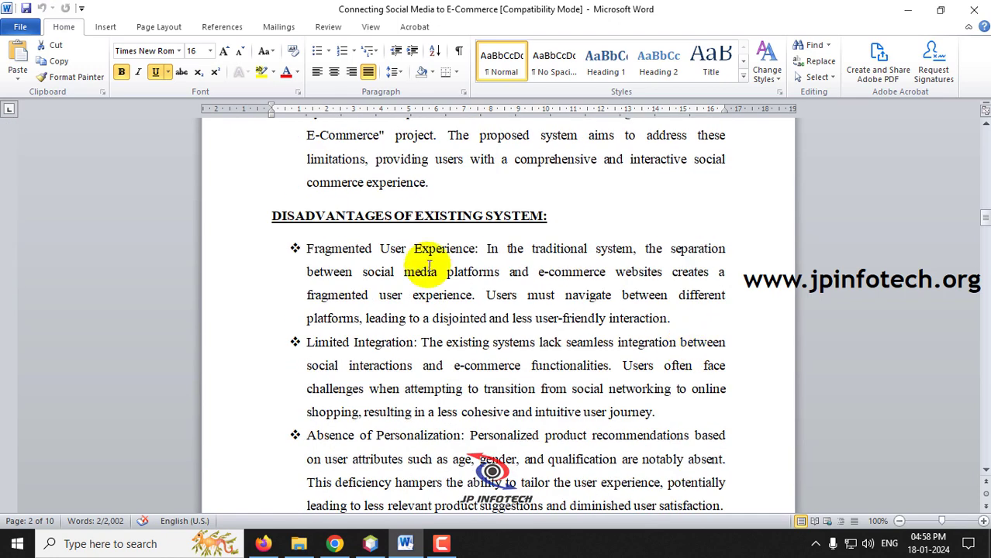
{"action": "left_click_drag", "start_coordinate": [308, 252], "coordinate": [685, 338]}
{"action": "scroll", "coordinate": [567, 264], "scroll_direction": "down", "scroll_amount": 2}
{"action": "scroll", "coordinate": [567, 264], "scroll_direction": "down", "scroll_amount": 7}
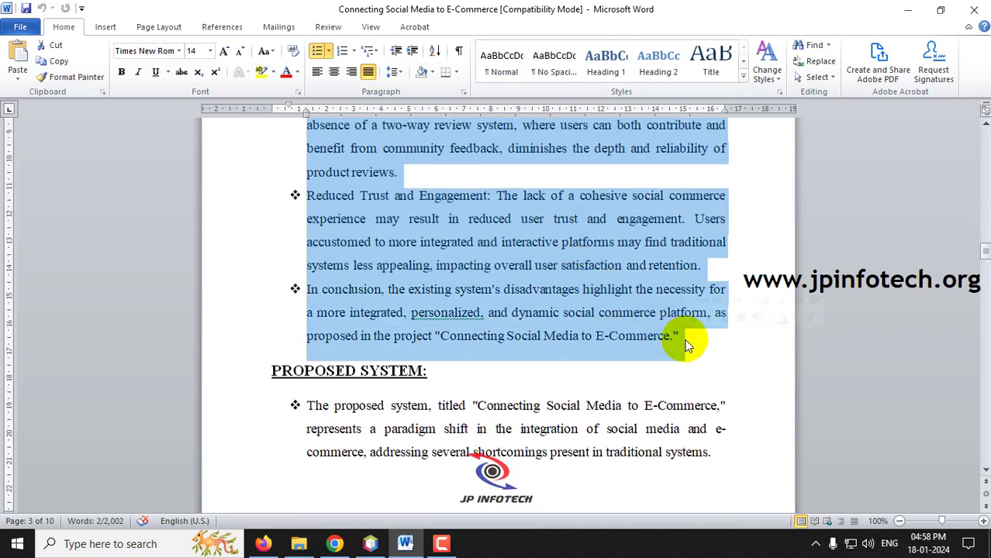
{"action": "scroll", "coordinate": [343, 228], "scroll_direction": "down", "scroll_amount": 4}
{"action": "left_click_drag", "start_coordinate": [266, 195], "coordinate": [436, 195]}
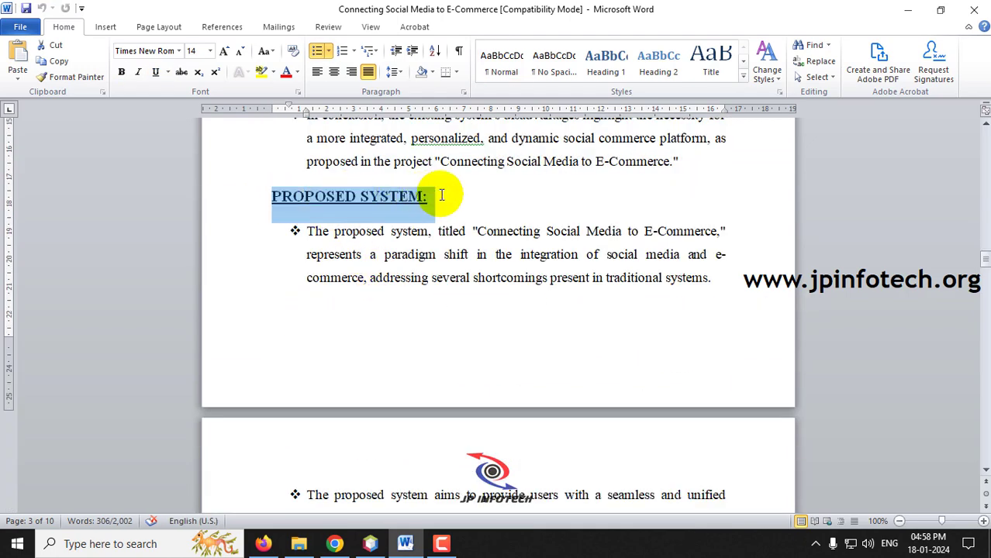
Read through the Proposed System bullets and highlight the ADVANTAGES OF PROPOSED SYSTEM heading on page 6
{"action": "scroll", "coordinate": [707, 271], "scroll_direction": "down", "scroll_amount": 3}
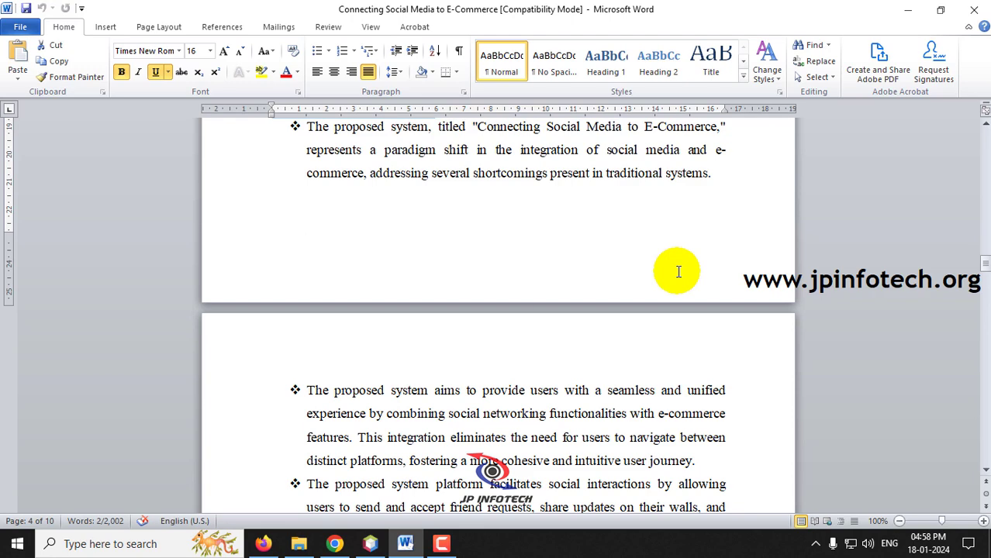
{"action": "scroll", "coordinate": [677, 271], "scroll_direction": "down", "scroll_amount": 5}
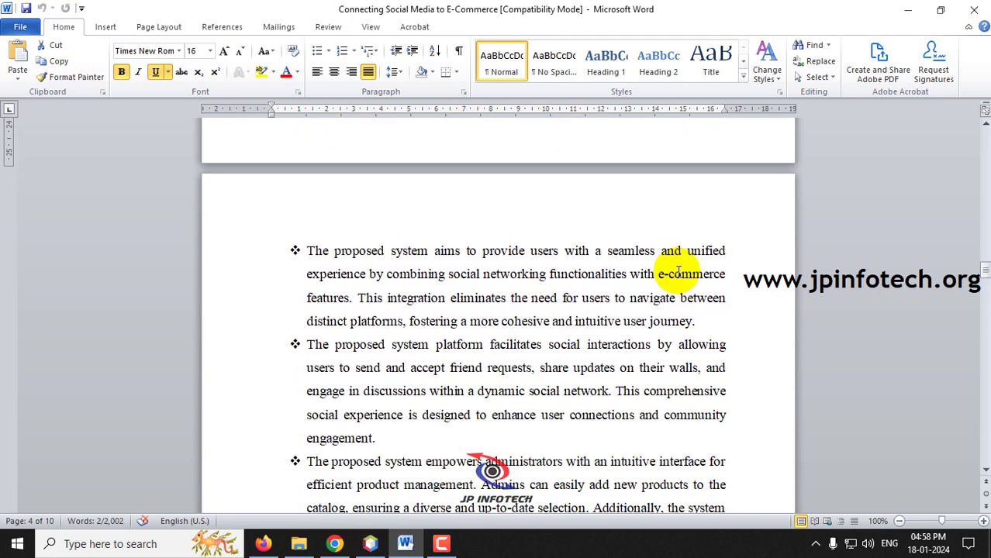
{"action": "scroll", "coordinate": [677, 271], "scroll_direction": "down", "scroll_amount": 1}
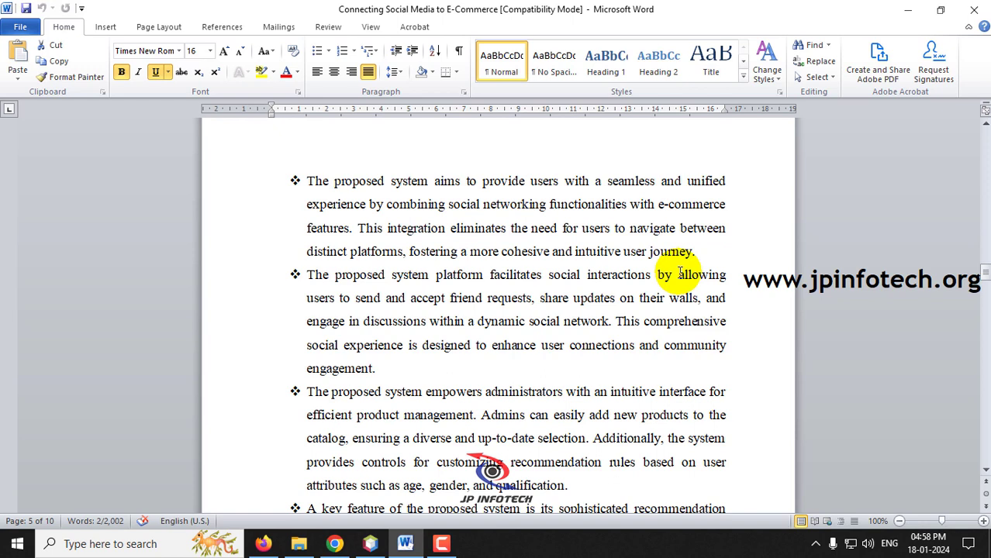
{"action": "scroll", "coordinate": [679, 271], "scroll_direction": "down", "scroll_amount": 4}
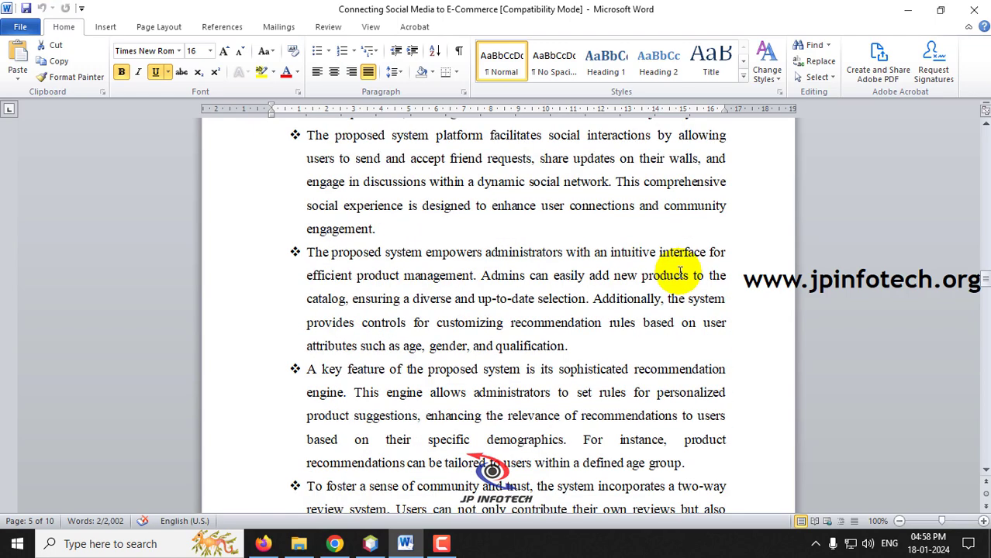
{"action": "scroll", "coordinate": [541, 253], "scroll_direction": "down", "scroll_amount": 8}
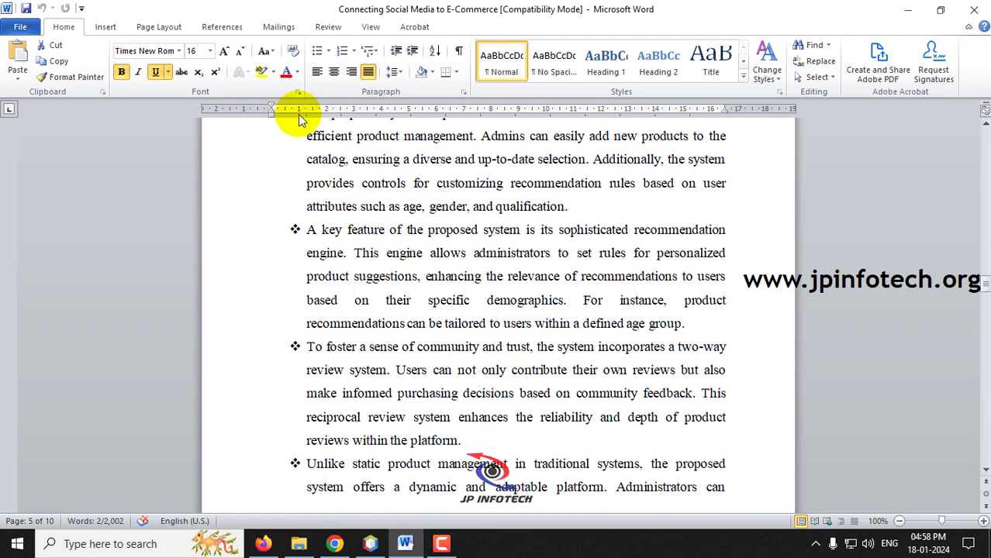
{"action": "scroll", "coordinate": [270, 214], "scroll_direction": "down", "scroll_amount": 16}
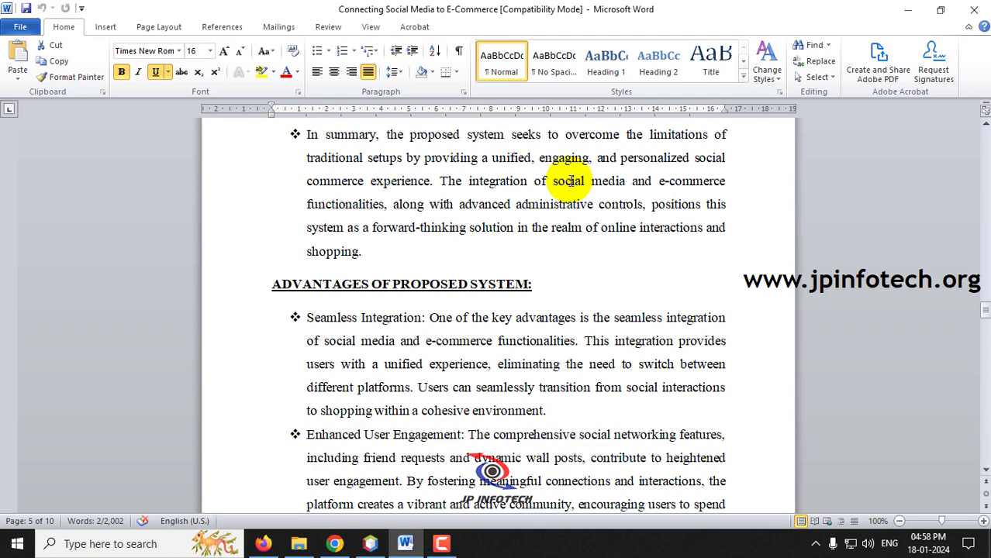
{"action": "left_click_drag", "start_coordinate": [263, 181], "coordinate": [547, 179]}
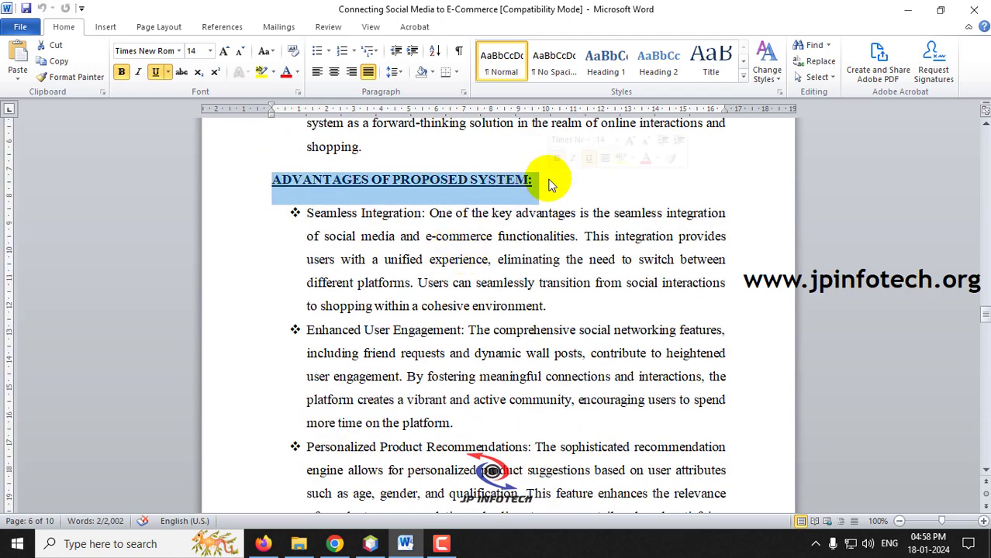
Highlight the advantages text, then select the SYSTEM ARCHITECTURE: heading on page 8
{"action": "left_click", "coordinate": [419, 238]}
{"action": "left_click_drag", "start_coordinate": [304, 213], "coordinate": [634, 226]}
{"action": "scroll", "coordinate": [588, 214], "scroll_direction": "down", "scroll_amount": 6}
{"action": "scroll", "coordinate": [586, 203], "scroll_direction": "down", "scroll_amount": 10}
{"action": "scroll", "coordinate": [635, 225], "scroll_direction": "down", "scroll_amount": 5}
{"action": "left_click", "coordinate": [254, 150]}
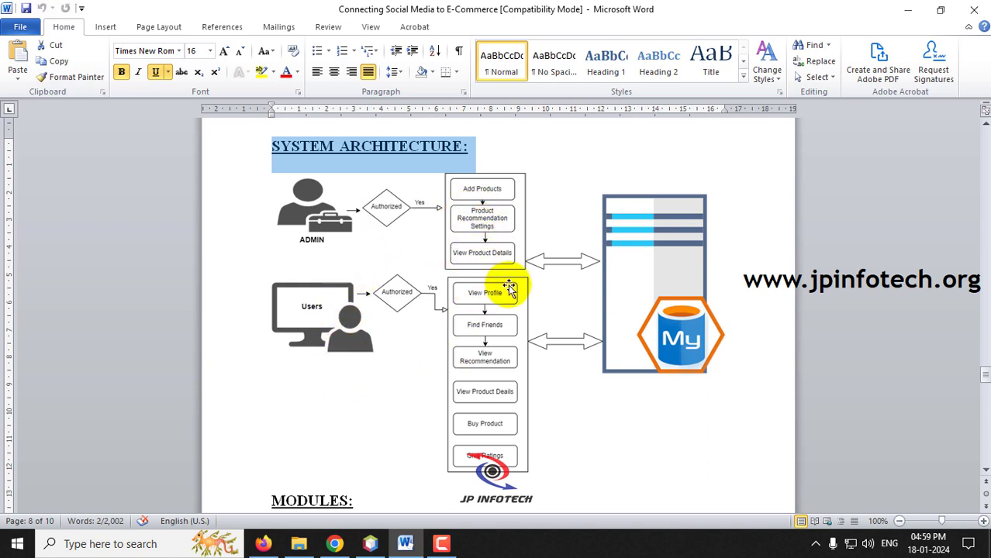
Highlight the four module names under MODULES and continue to SYSTEM REQUIREMENTS on page 10
{"action": "scroll", "coordinate": [508, 285], "scroll_direction": "down", "scroll_amount": 1}
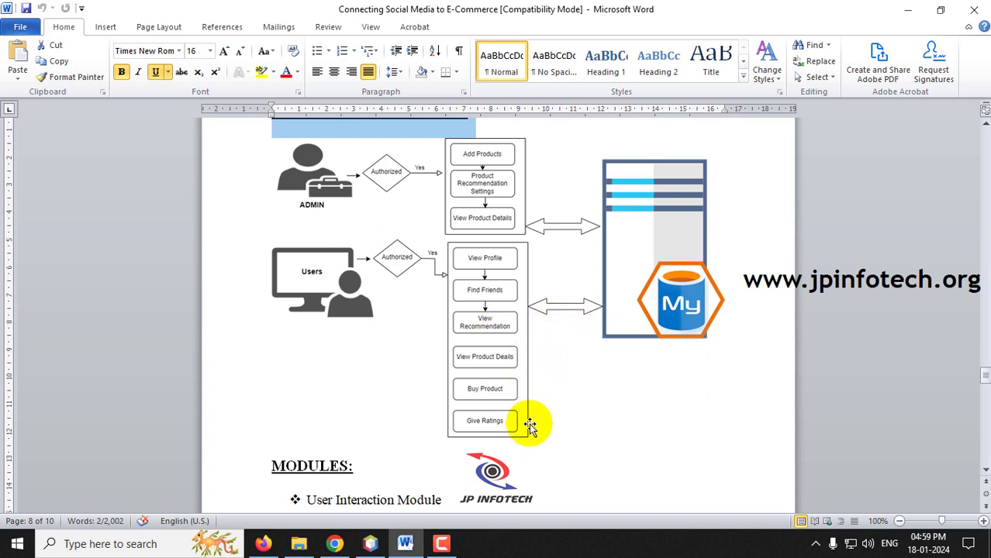
{"action": "scroll", "coordinate": [718, 302], "scroll_direction": "down", "scroll_amount": 3}
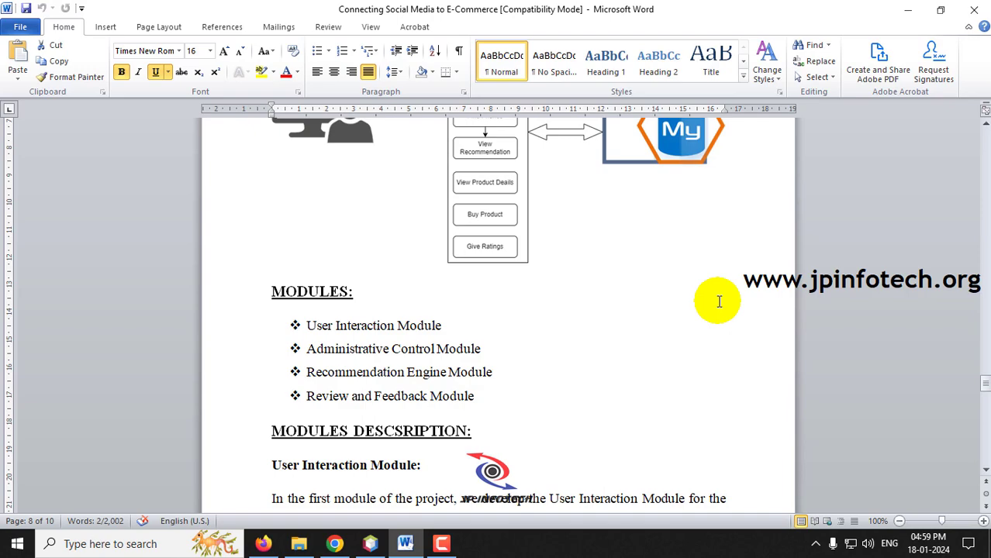
{"action": "scroll", "coordinate": [701, 301], "scroll_direction": "down", "scroll_amount": 2}
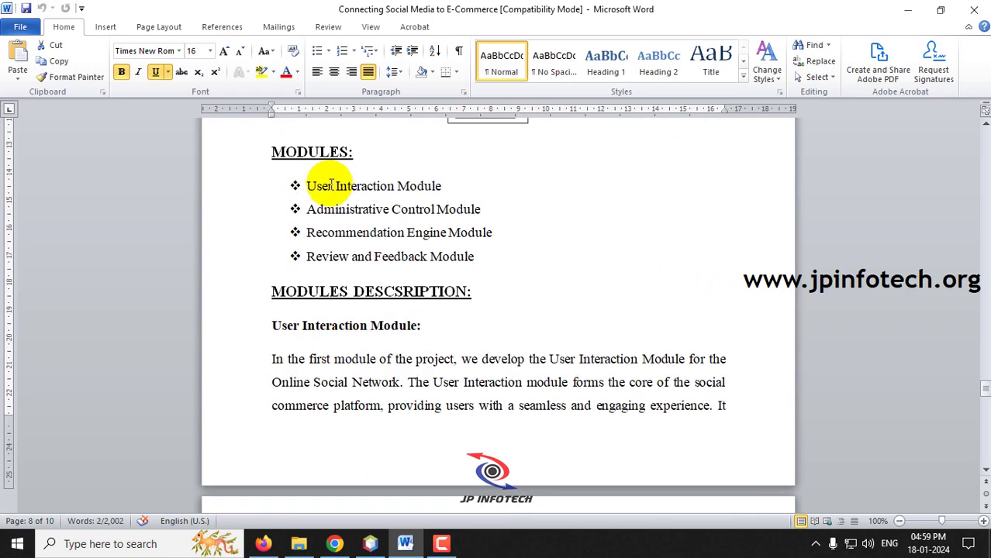
{"action": "left_click_drag", "start_coordinate": [307, 186], "coordinate": [481, 252]}
{"action": "scroll", "coordinate": [515, 249], "scroll_direction": "down", "scroll_amount": 10}
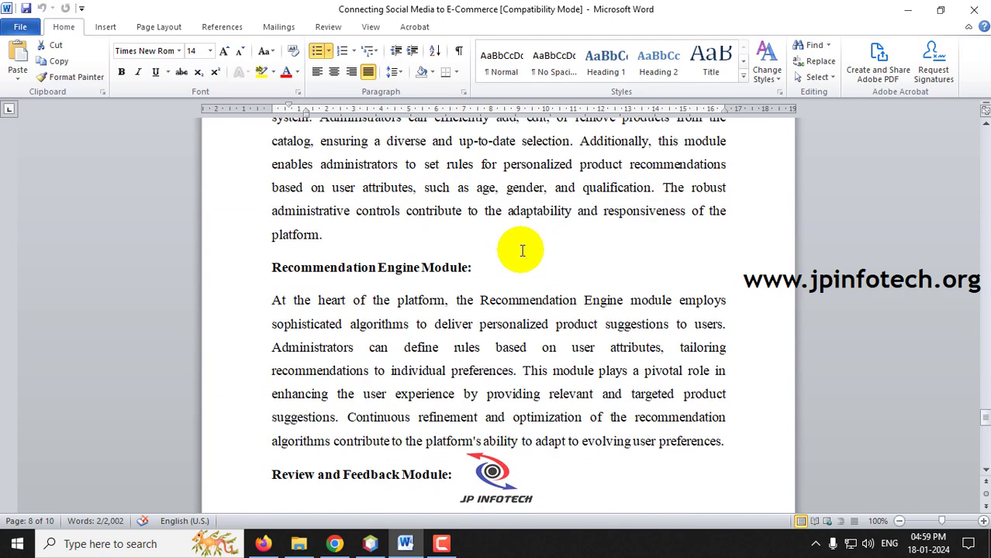
{"action": "scroll", "coordinate": [509, 244], "scroll_direction": "down", "scroll_amount": 1}
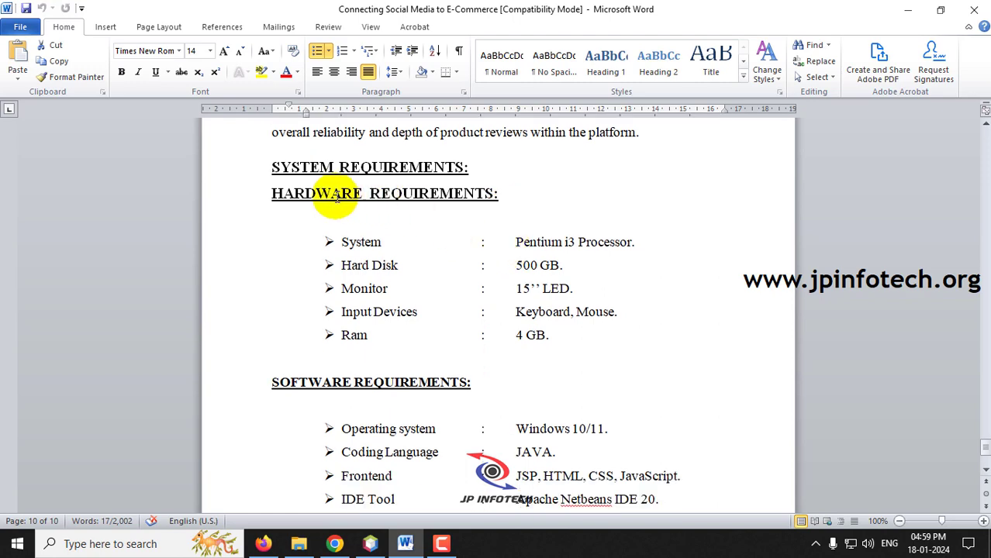
Highlight the HARDWARE REQUIREMENTS heading and its five requirement lines
{"action": "left_click_drag", "start_coordinate": [273, 194], "coordinate": [497, 194]}
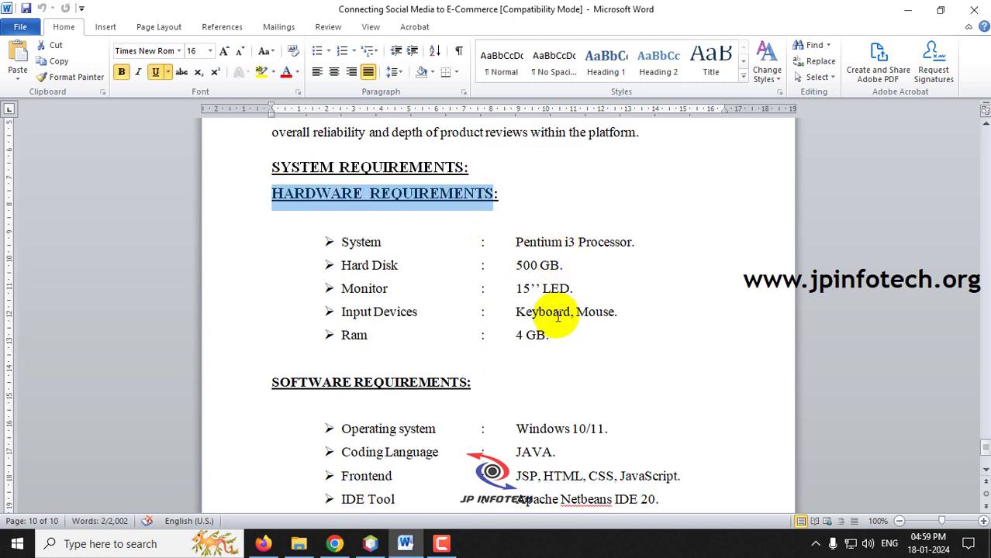
{"action": "left_click_drag", "start_coordinate": [556, 339], "coordinate": [514, 277]}
{"action": "scroll", "coordinate": [310, 255], "scroll_direction": "down", "scroll_amount": 2}
{"action": "scroll", "coordinate": [558, 263], "scroll_direction": "down", "scroll_amount": 1}
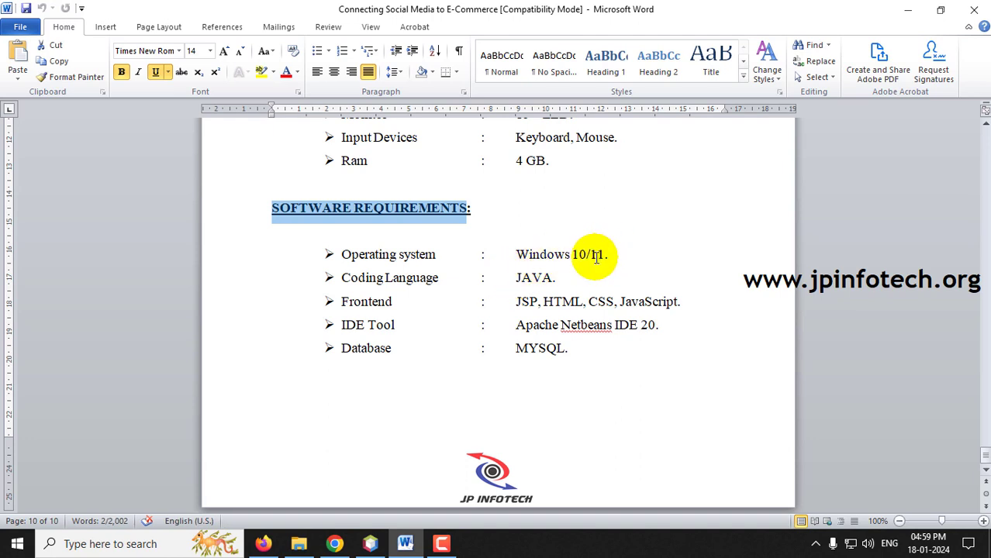
Highlight the Java, JSP/HTML/CSS/JavaScript frontend and Apache Netbeans IDE 20 software lines
{"action": "left_click_drag", "start_coordinate": [556, 279], "coordinate": [380, 281]}
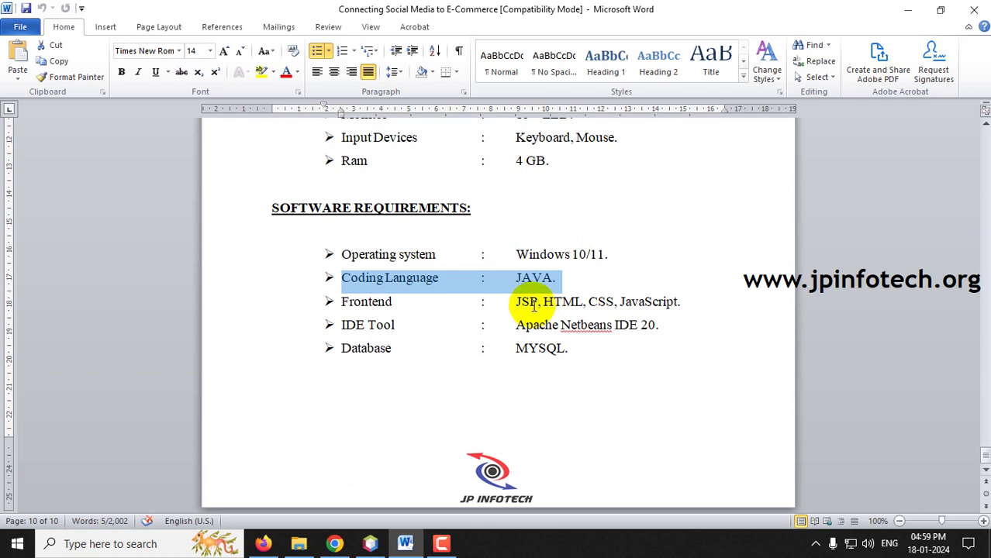
{"action": "left_click_drag", "start_coordinate": [516, 301], "coordinate": [677, 301]}
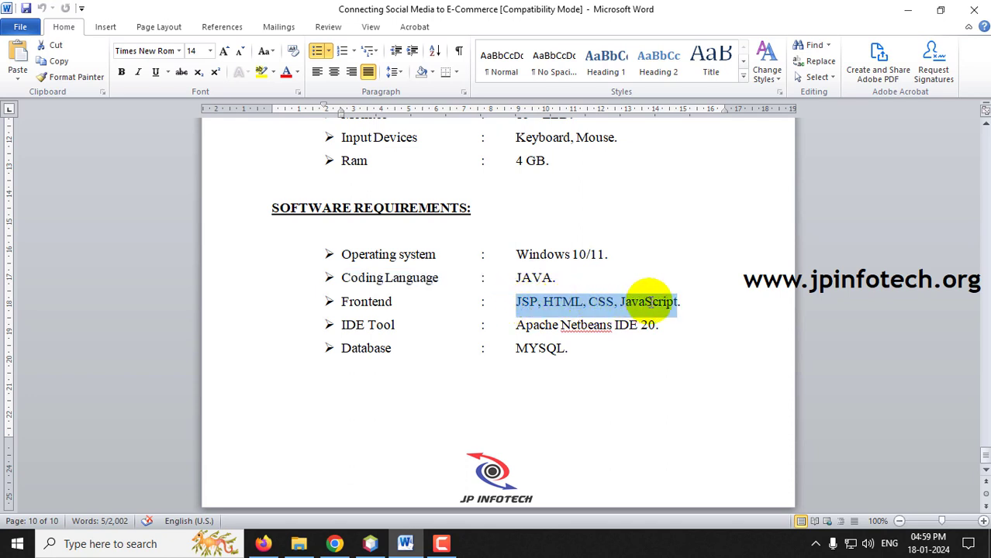
{"action": "left_click_drag", "start_coordinate": [517, 326], "coordinate": [664, 325]}
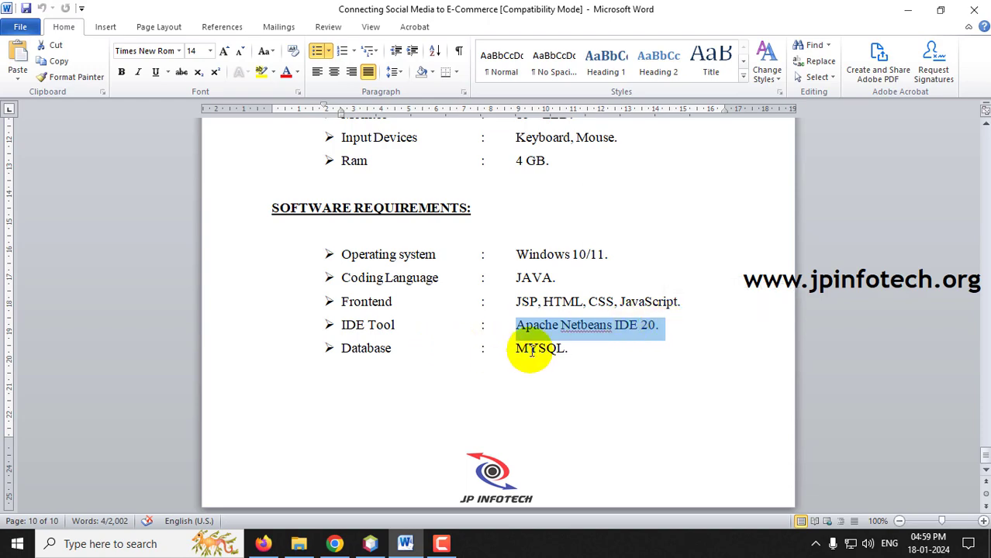